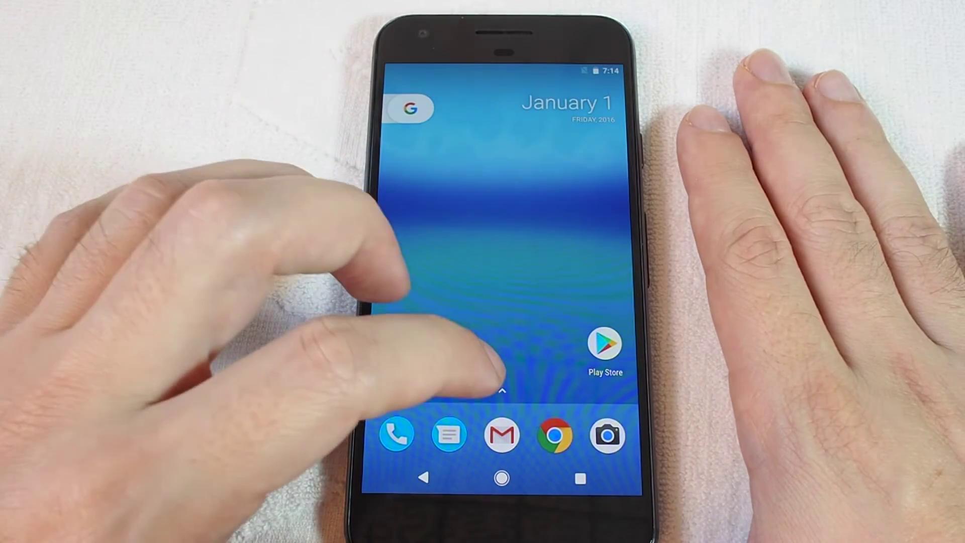
Swipe up from the dock to reveal the app drawer listing all installed apps.
left_click_drag(468, 362, 482, 135)
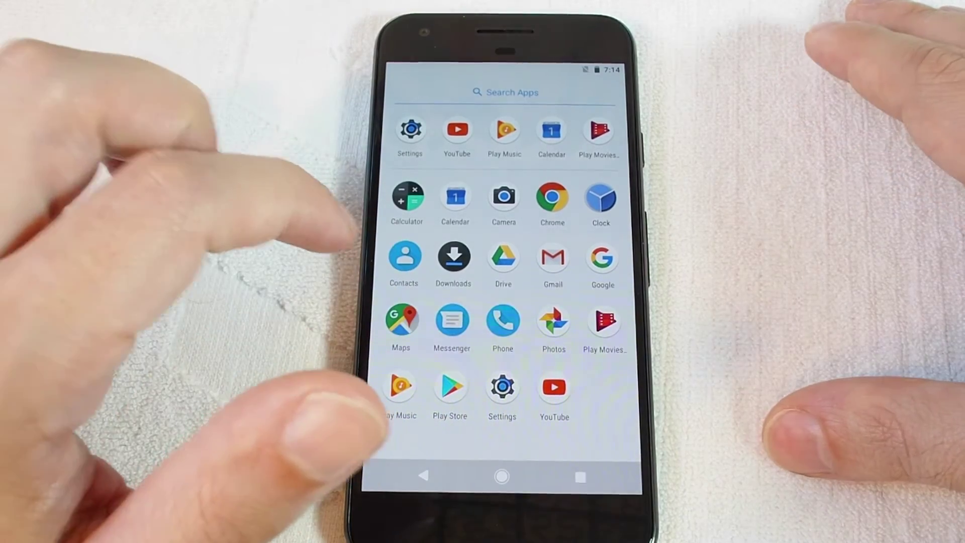
Launch the Phone app, switch to Contacts, and start a new contact.
left_click(503, 320)
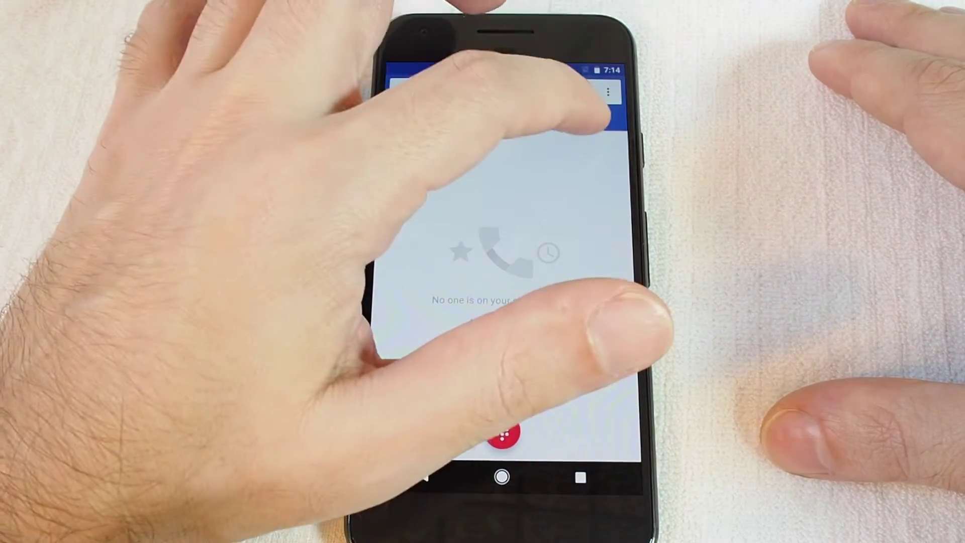
left_click(585, 118)
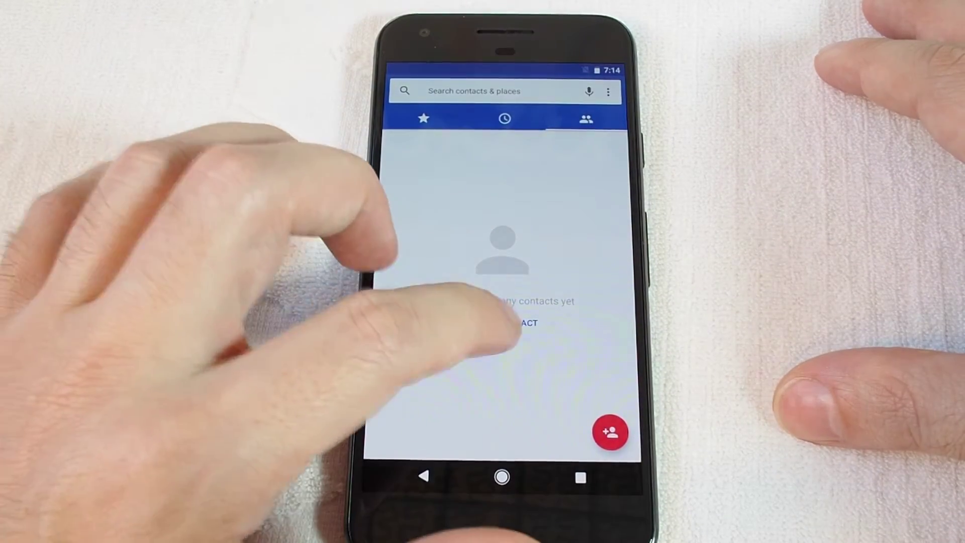
left_click(503, 323)
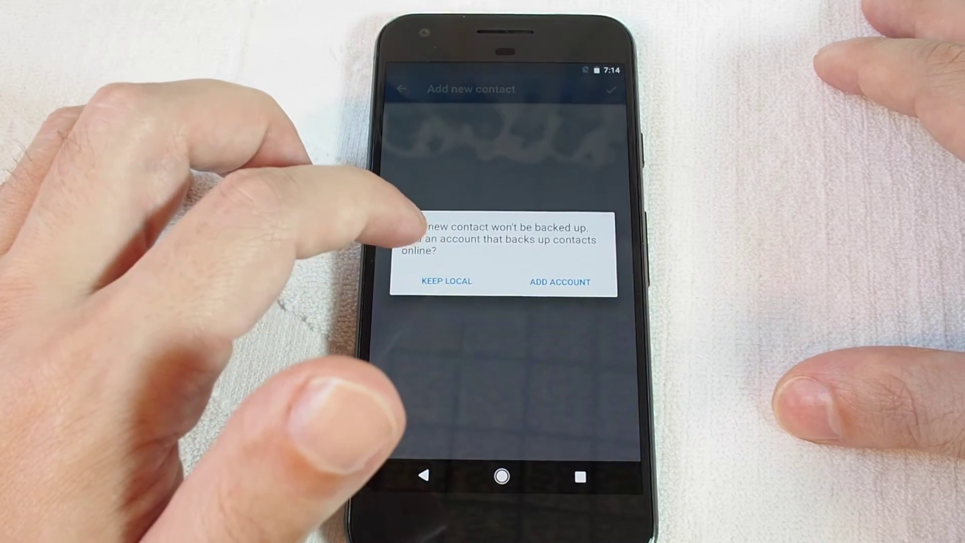
Keep the new contact on the phone only and enter the name Joe Blow.
left_click(456, 281)
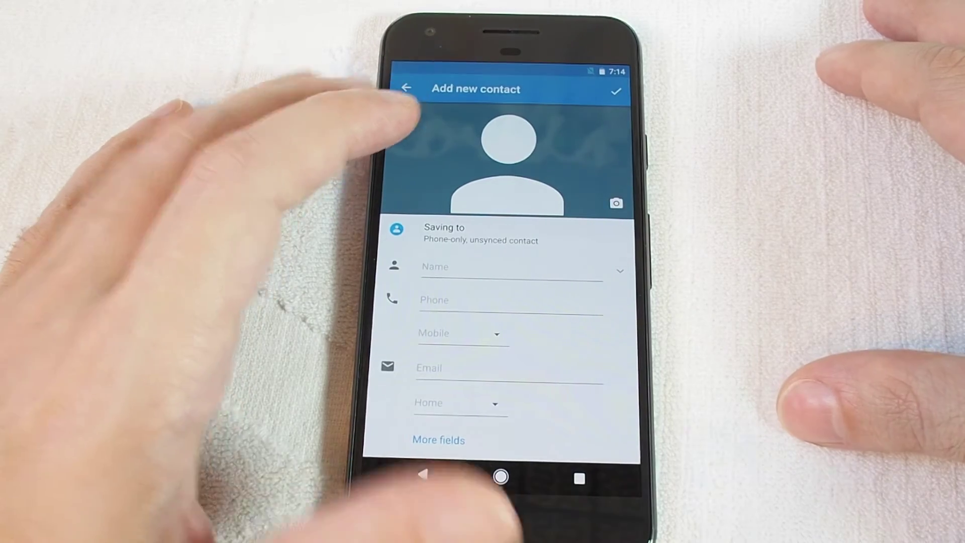
left_click(453, 266)
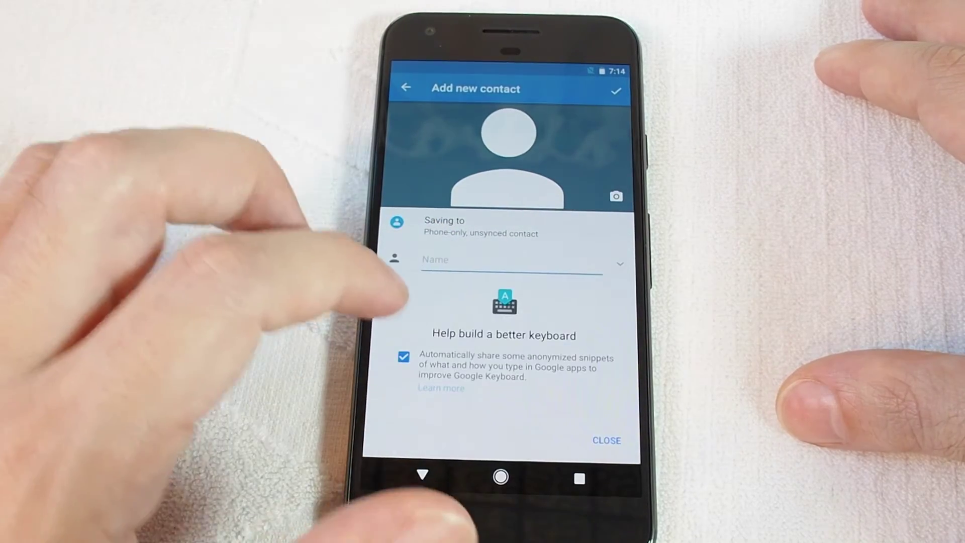
left_click(607, 439)
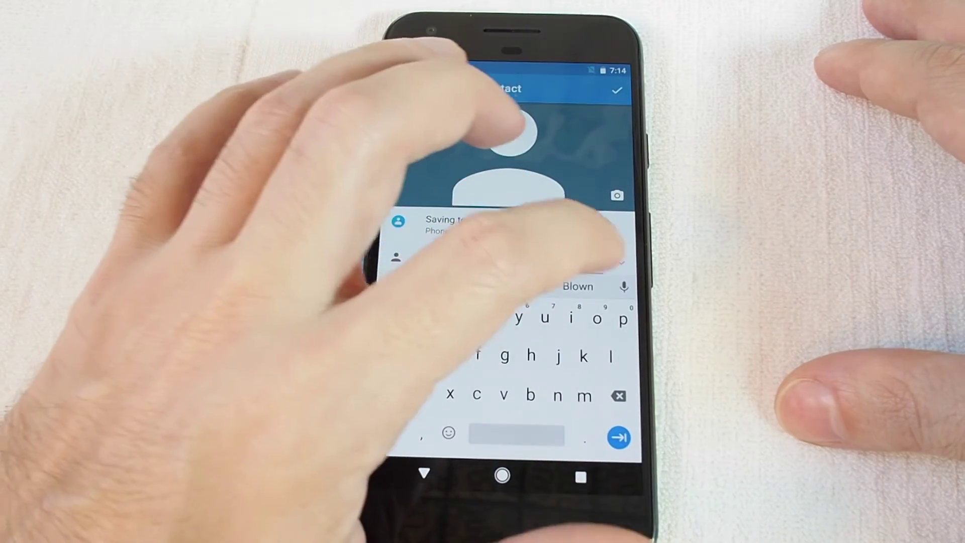
key("BackSpace")
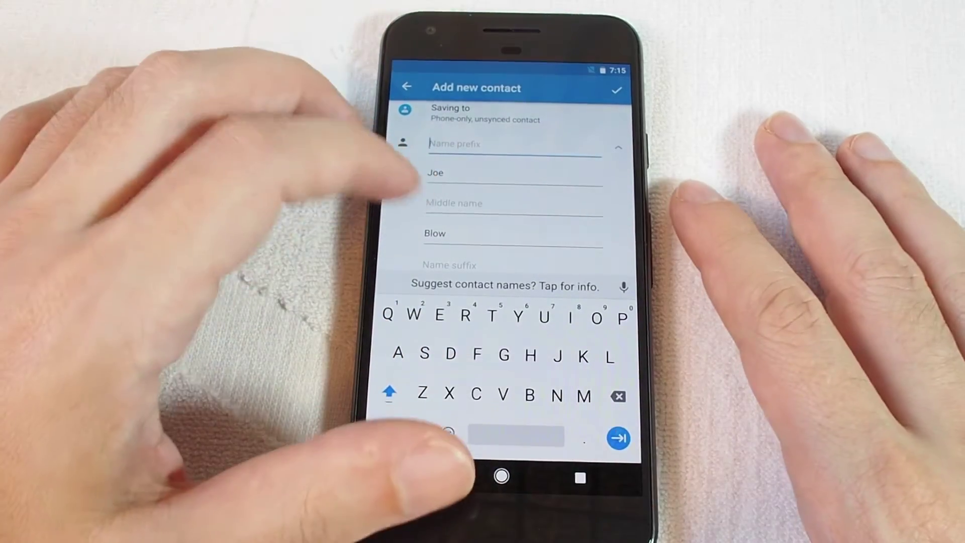
scroll(512, 189, "down", 3)
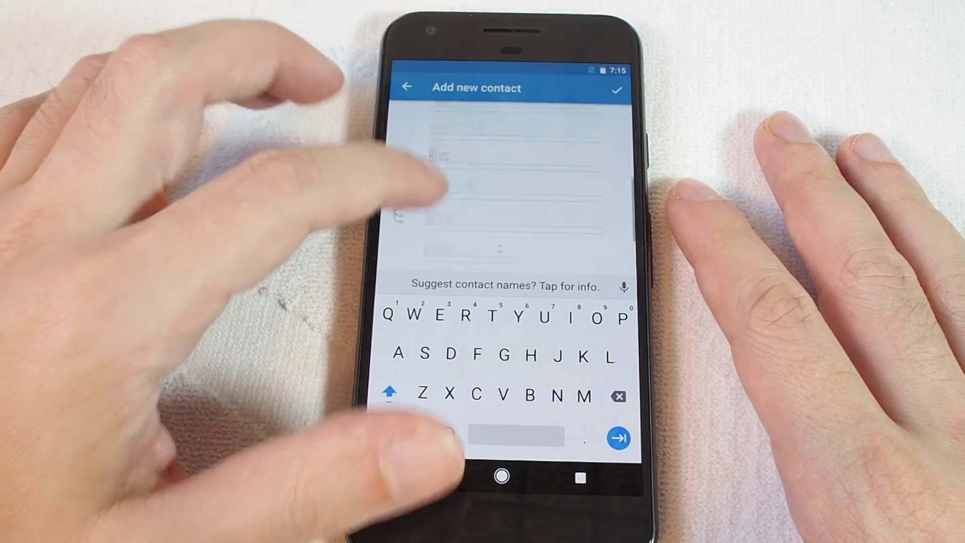
Enter the mobile number 1 234-567-89, then browse the extra fields, leaving AIM selected.
left_click(453, 158)
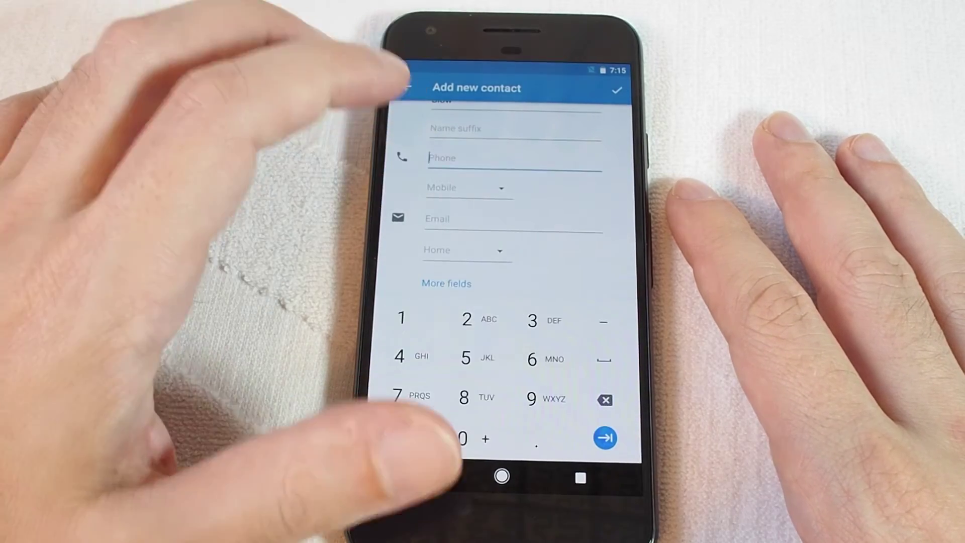
type("1 234-56789")
left_click(605, 438)
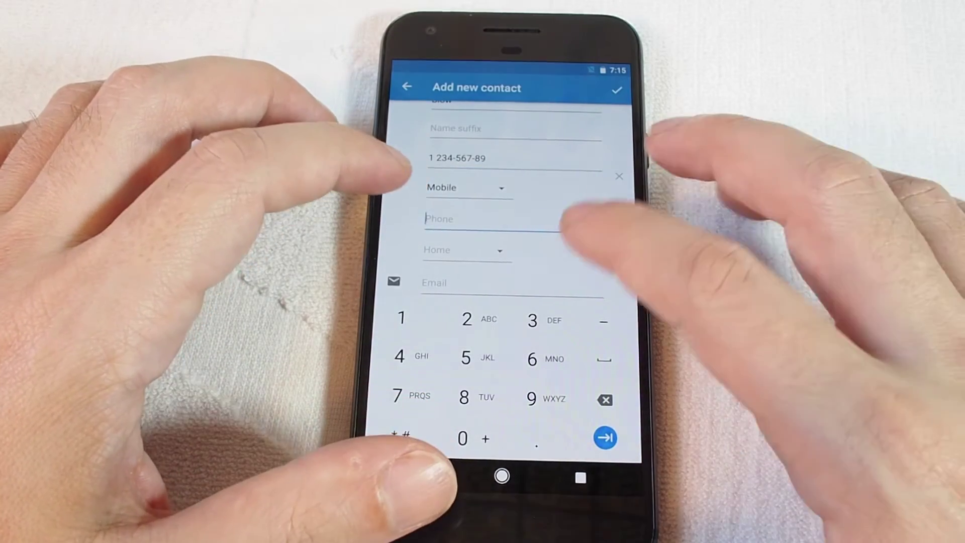
scroll(512, 211, "down", 2)
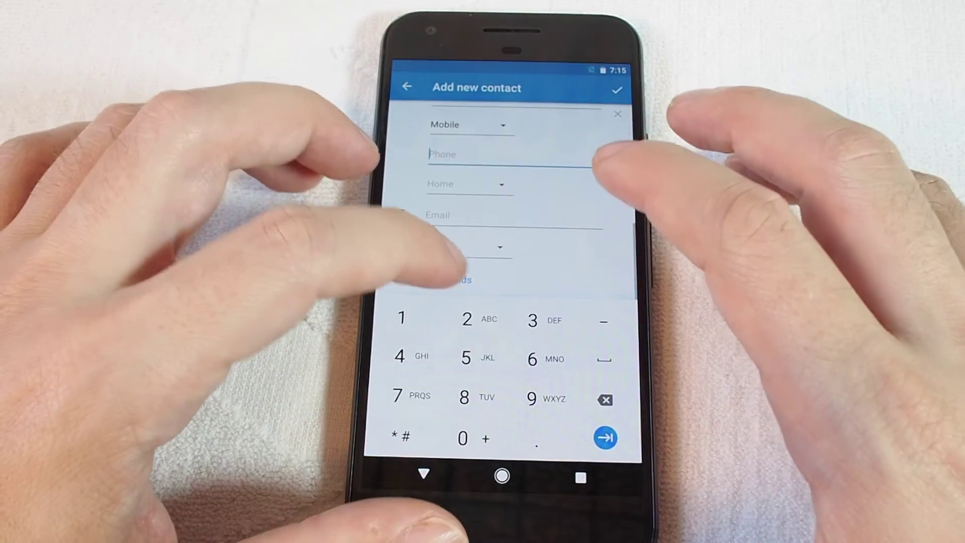
scroll(513, 196, "up", 3)
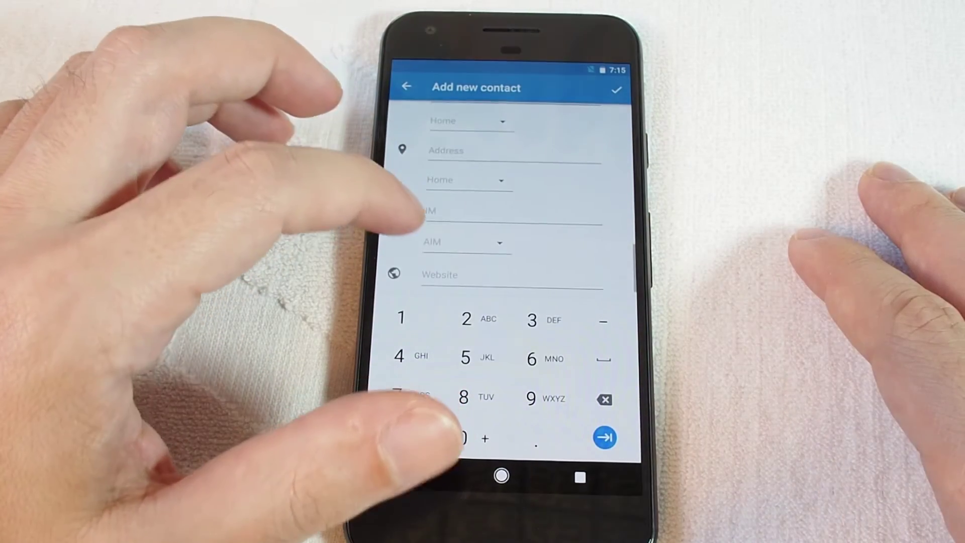
scroll(512, 196, "down", 1)
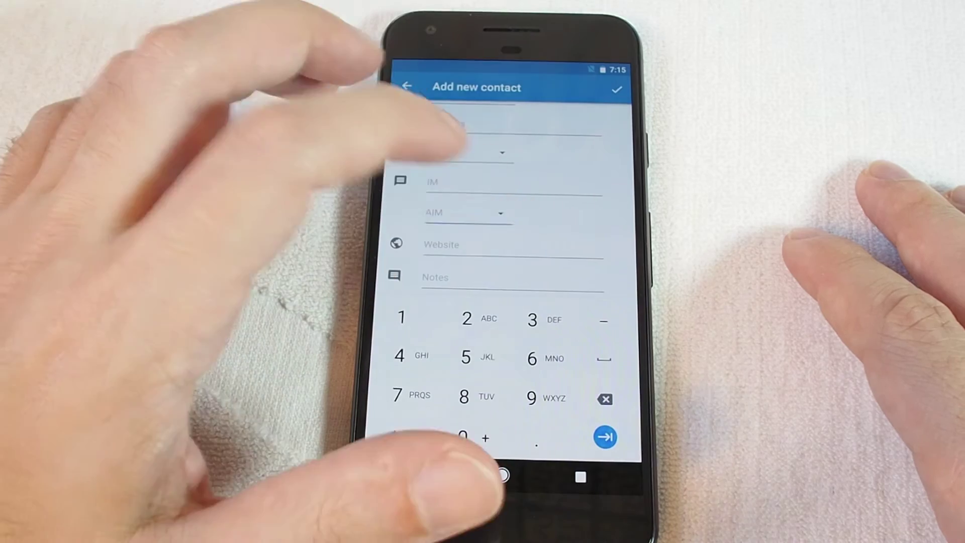
left_click(464, 212)
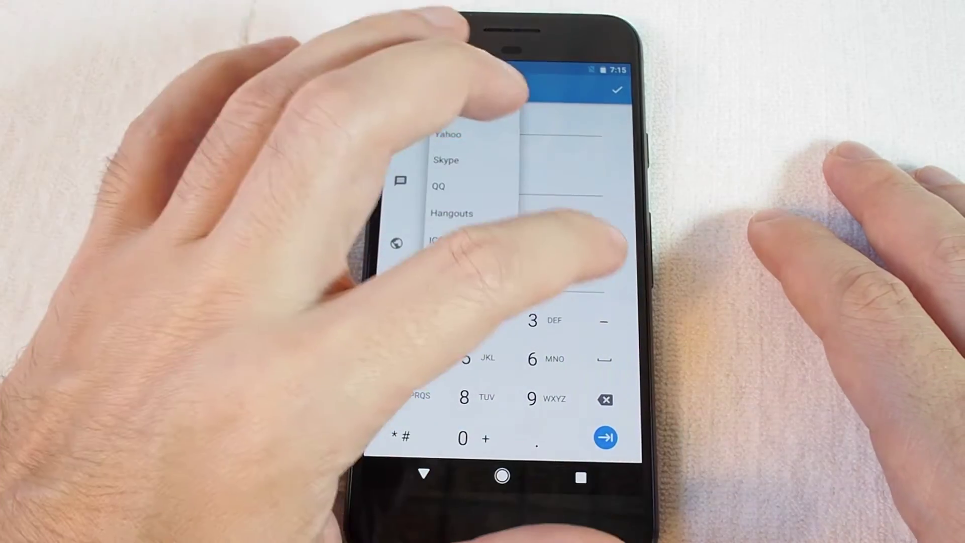
left_click(453, 85)
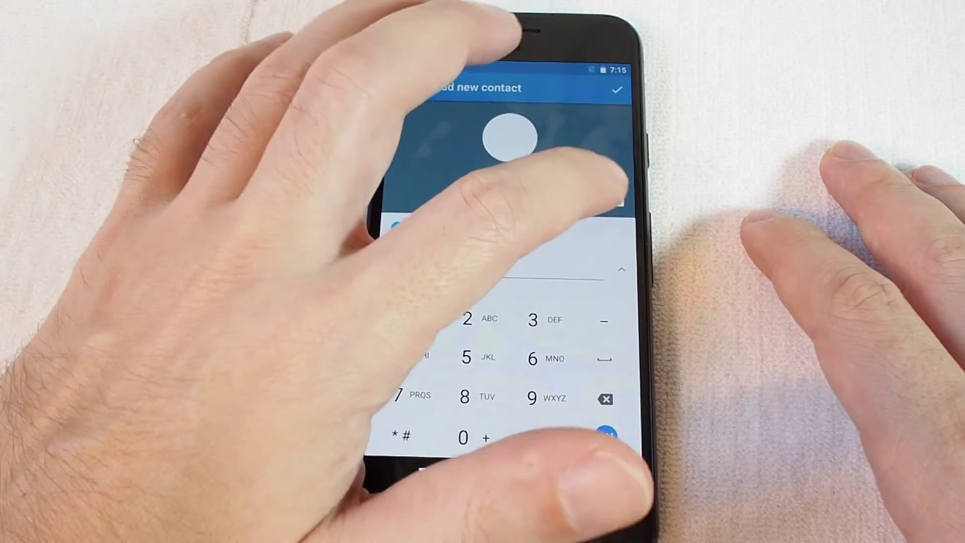
Leave the photo unchanged, save Joe Blow, and answer the Location, Calendar and SMS prompts.
left_click(509, 151)
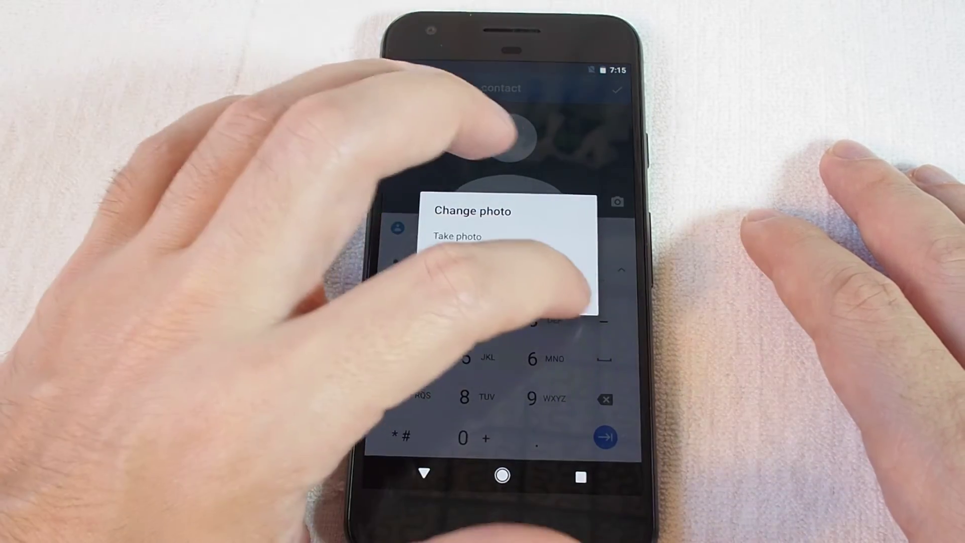
left_click(565, 298)
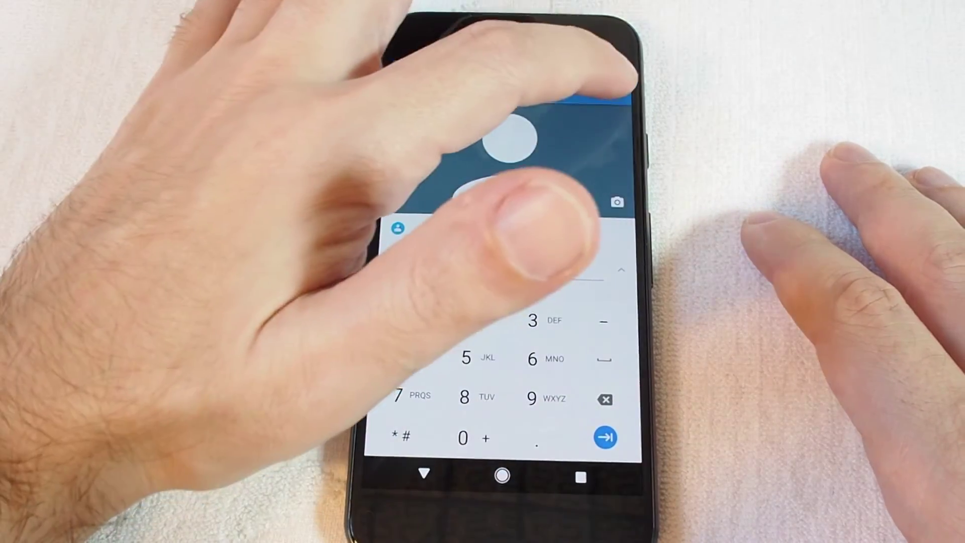
left_click(619, 94)
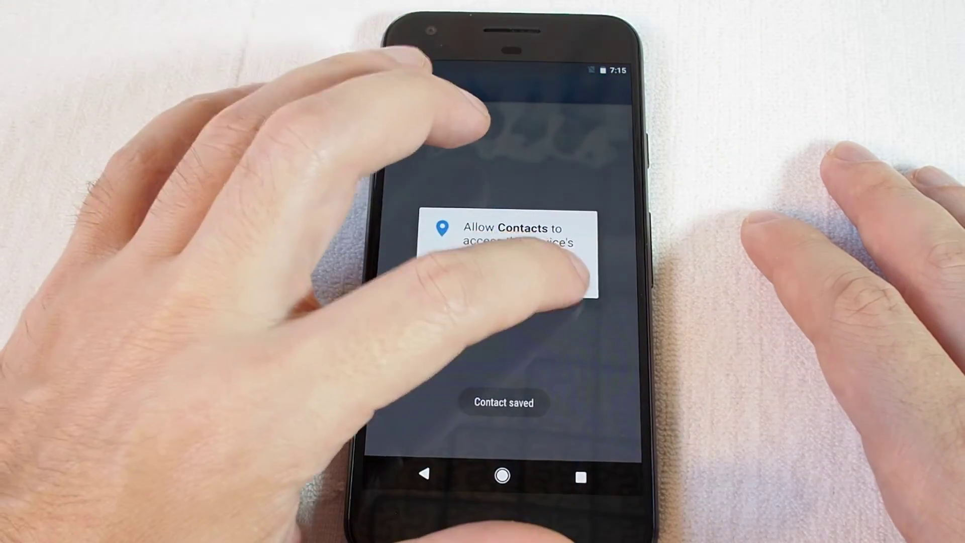
left_click(565, 279)
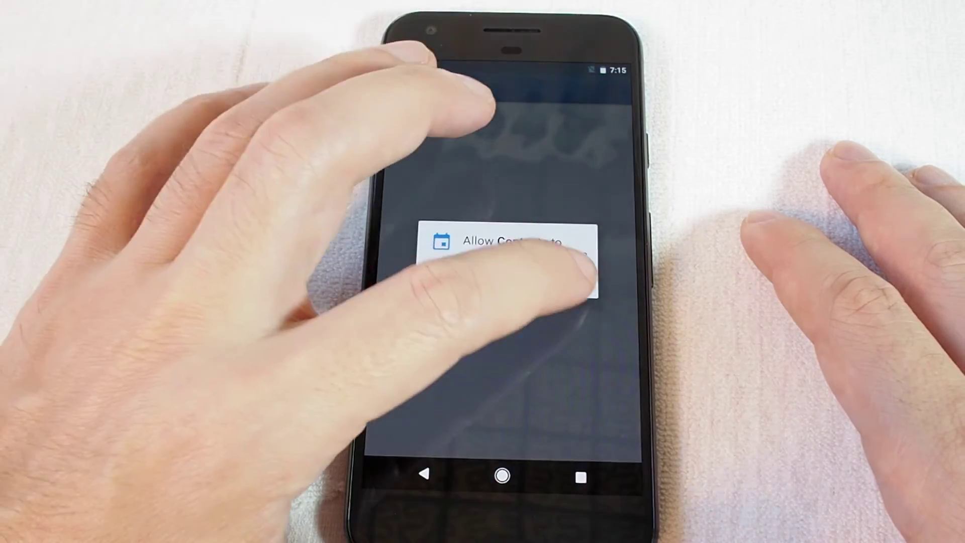
left_click(564, 280)
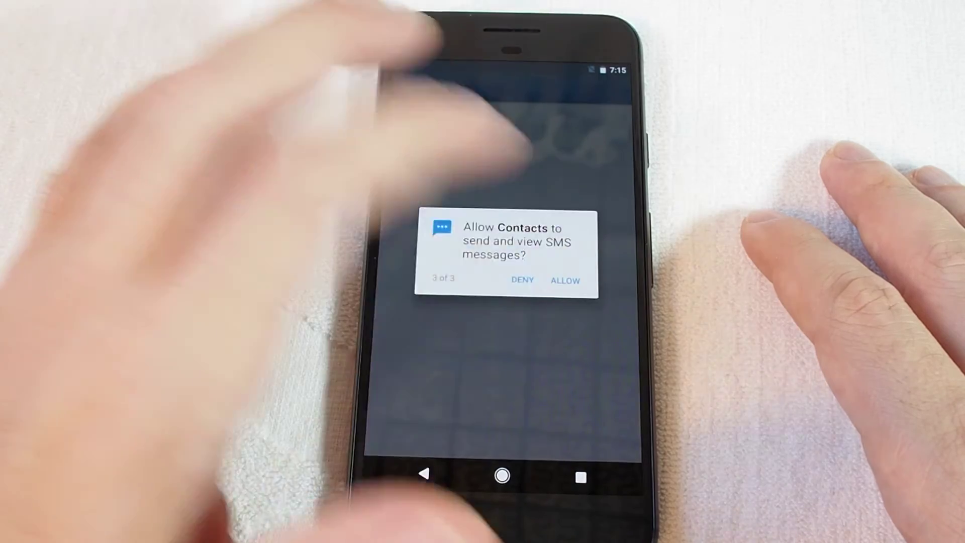
left_click(565, 280)
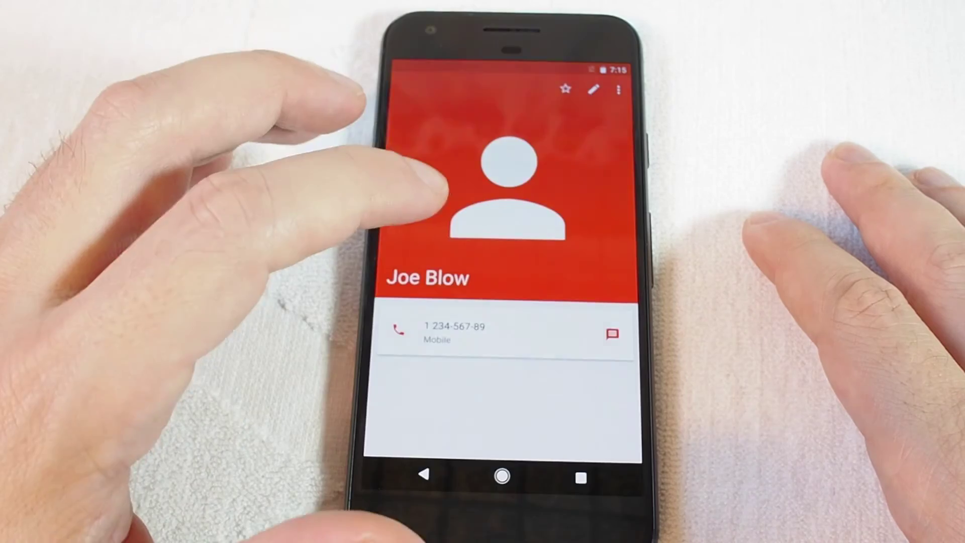
Call Joe, then edit his contact and pick Dance party after previewing Spaceship and Hey hey.
left_click(452, 331)
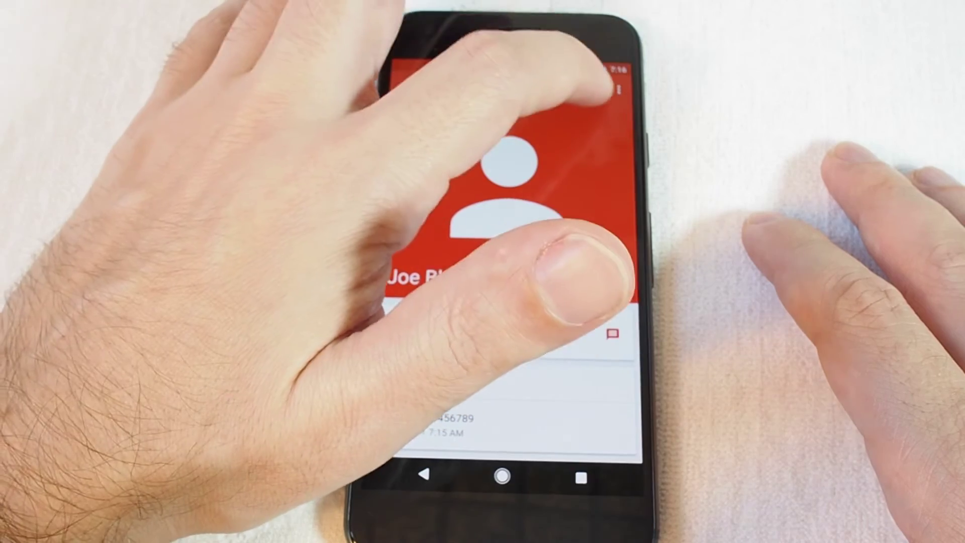
left_click(603, 90)
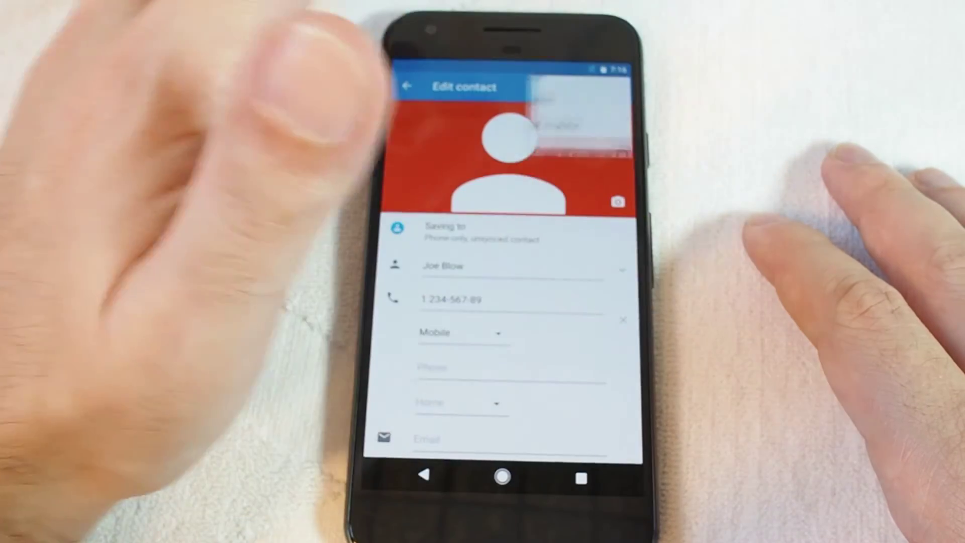
left_click(618, 89)
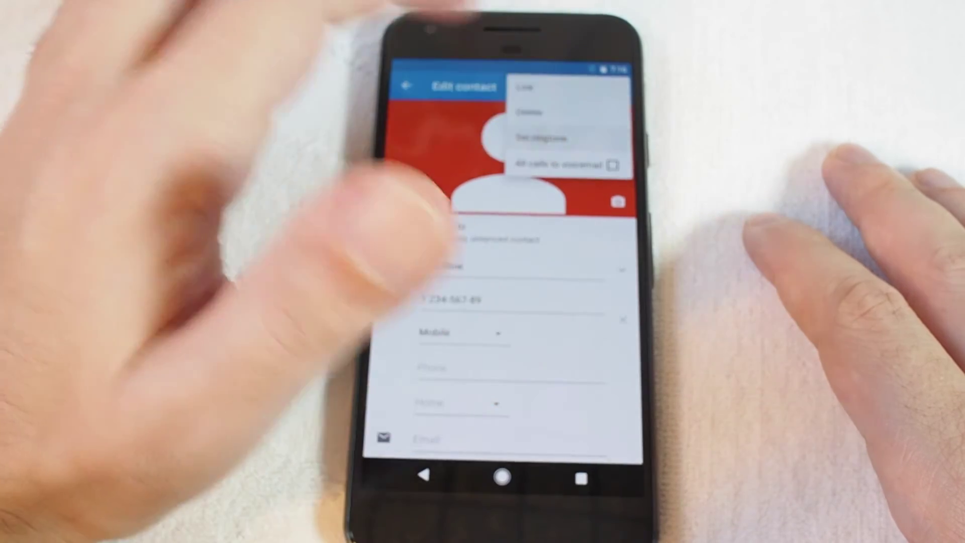
left_click(546, 138)
scroll(501, 256, "down", 1)
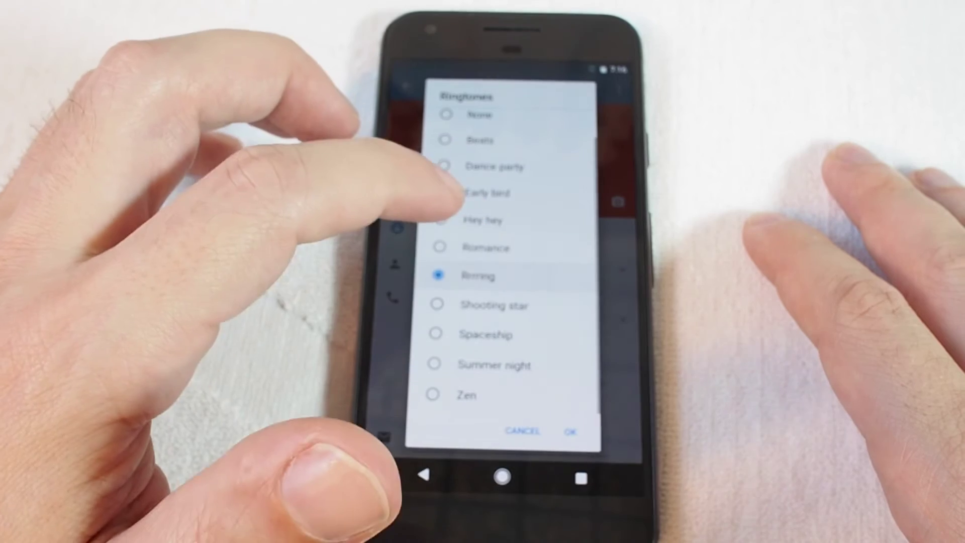
left_click(482, 335)
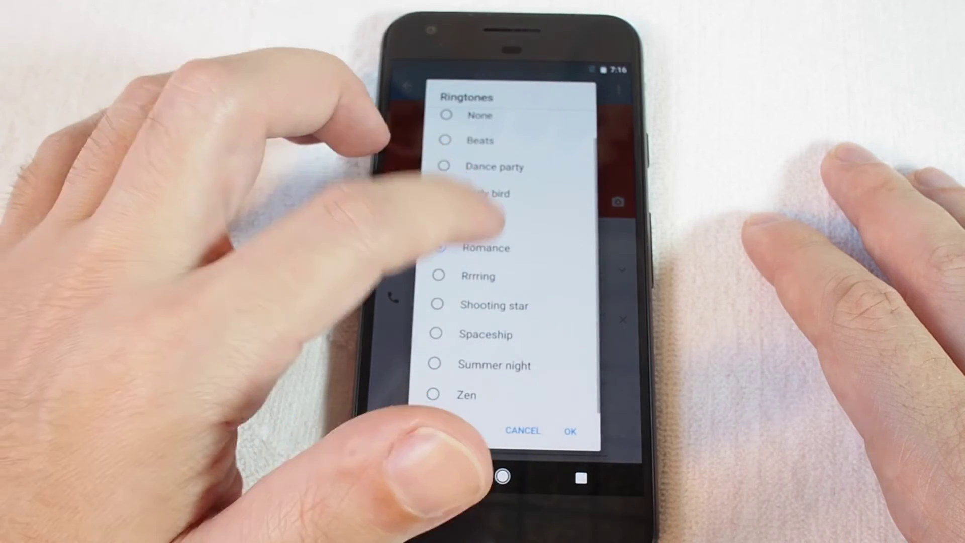
left_click(483, 220)
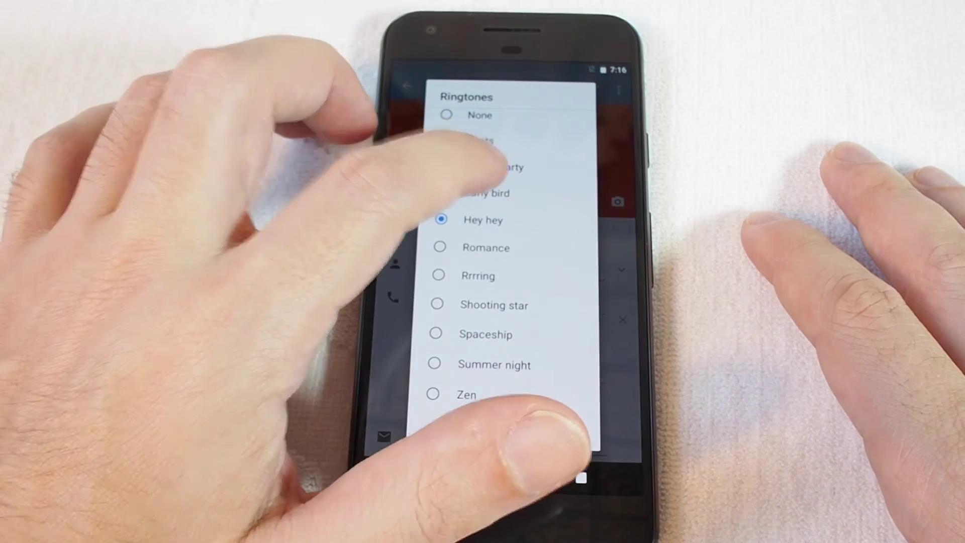
left_click(490, 167)
Confirm the Dance party ringtone, save Joe Blow's edits, and return to the contact list.
left_click(588, 433)
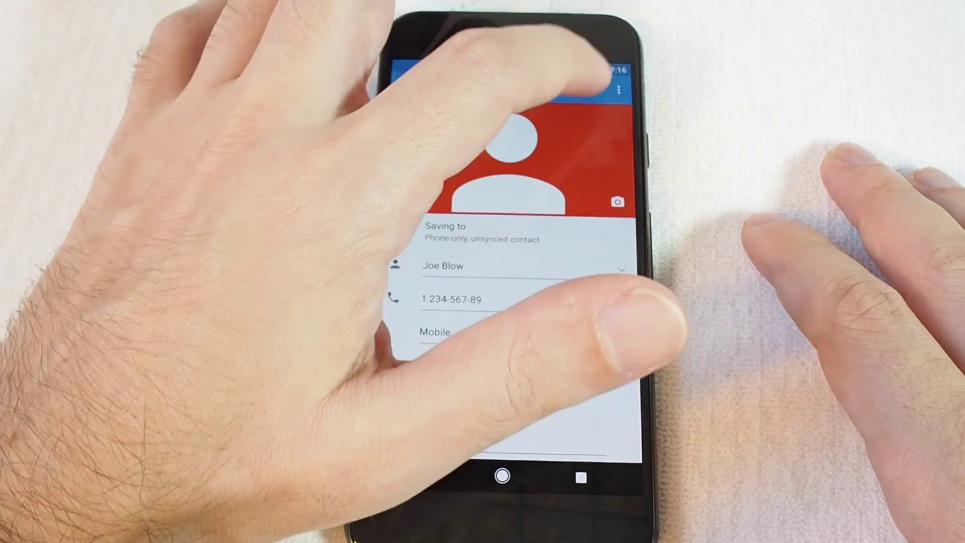
left_click(593, 90)
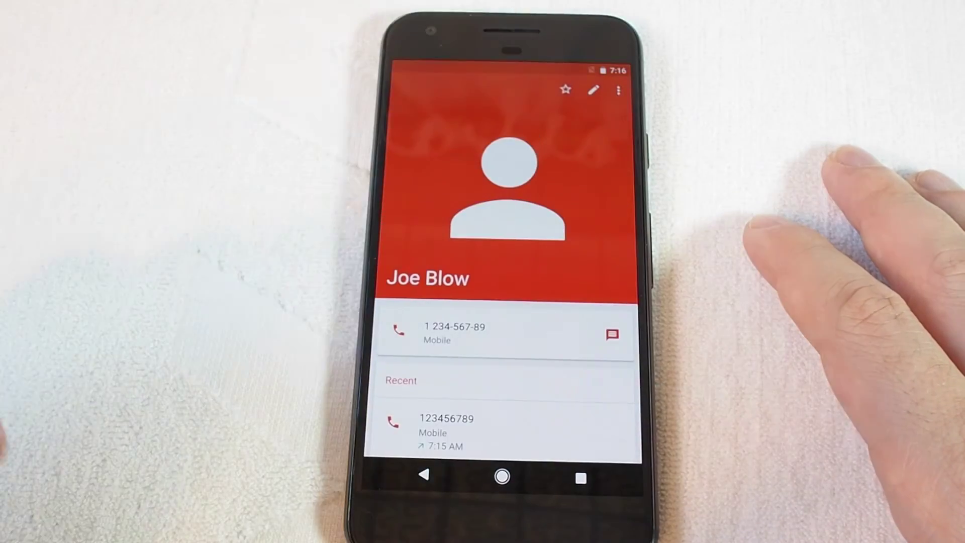
scroll(441, 377, "down", 1)
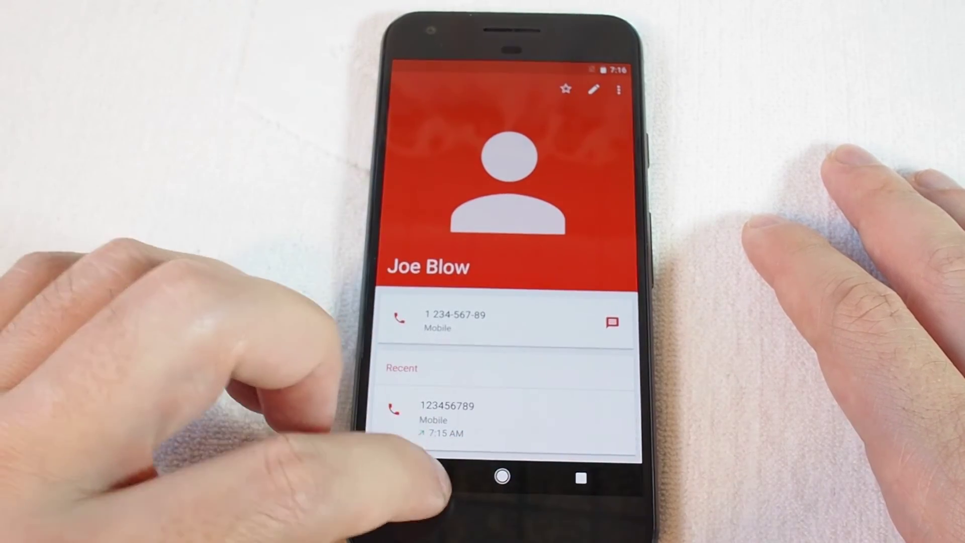
left_click(426, 477)
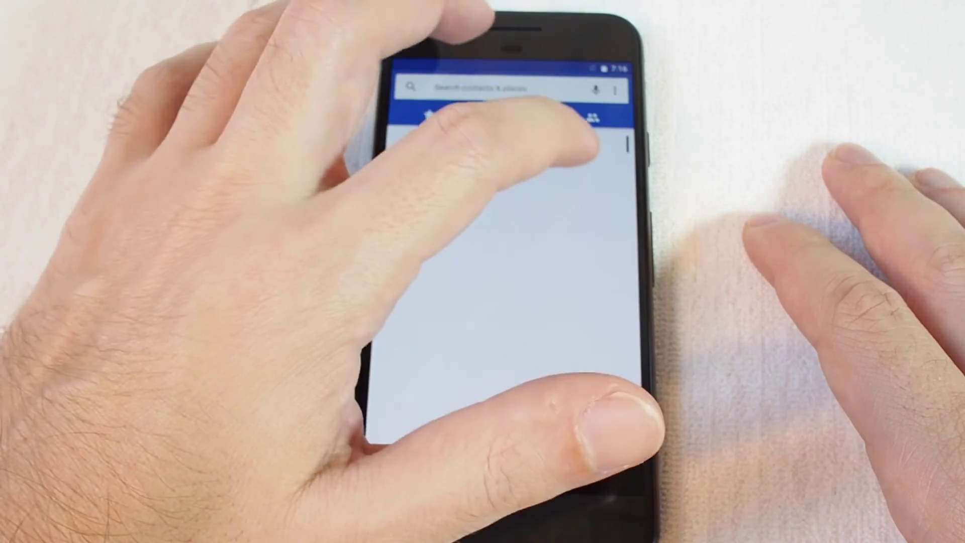
Reopen Joe Blow's card, look over its extra options, then go to the home screen.
left_click(573, 147)
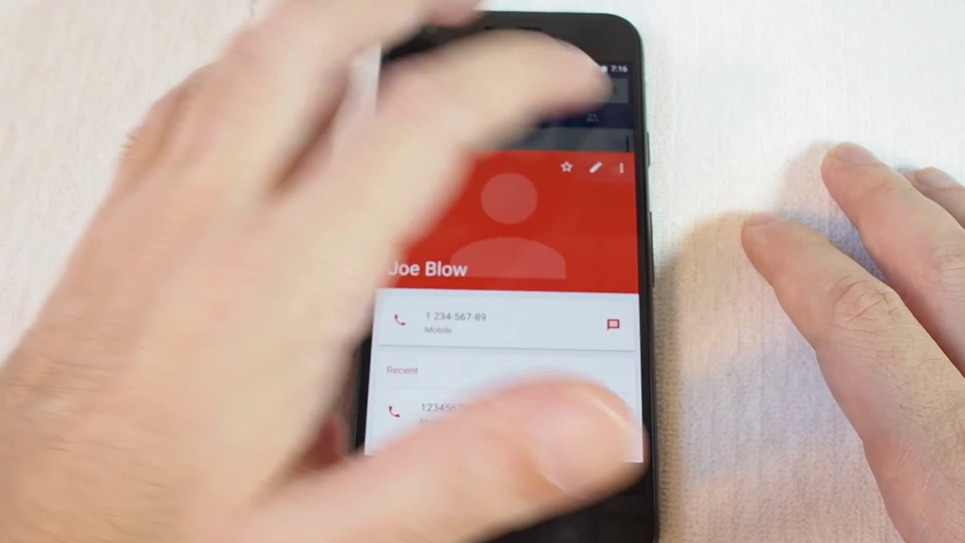
left_click(622, 167)
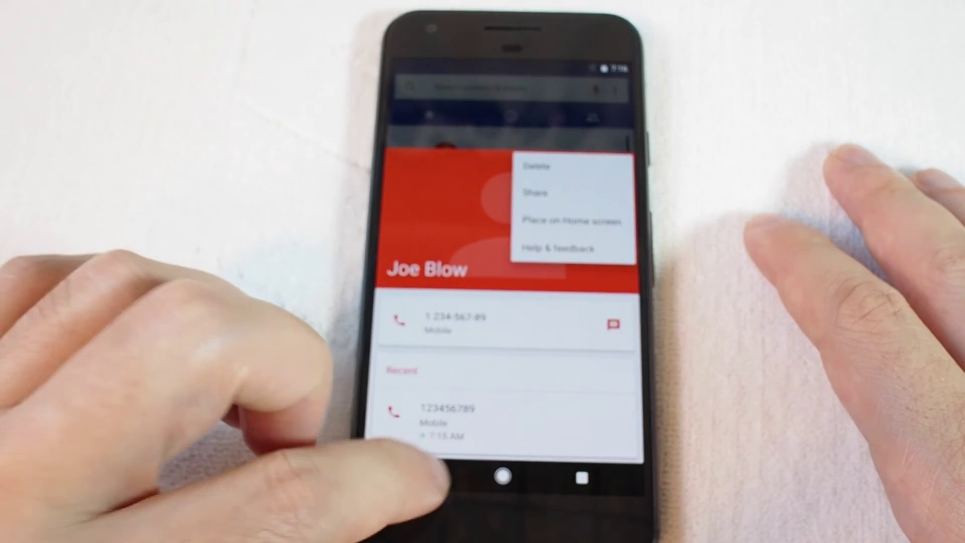
left_click(426, 477)
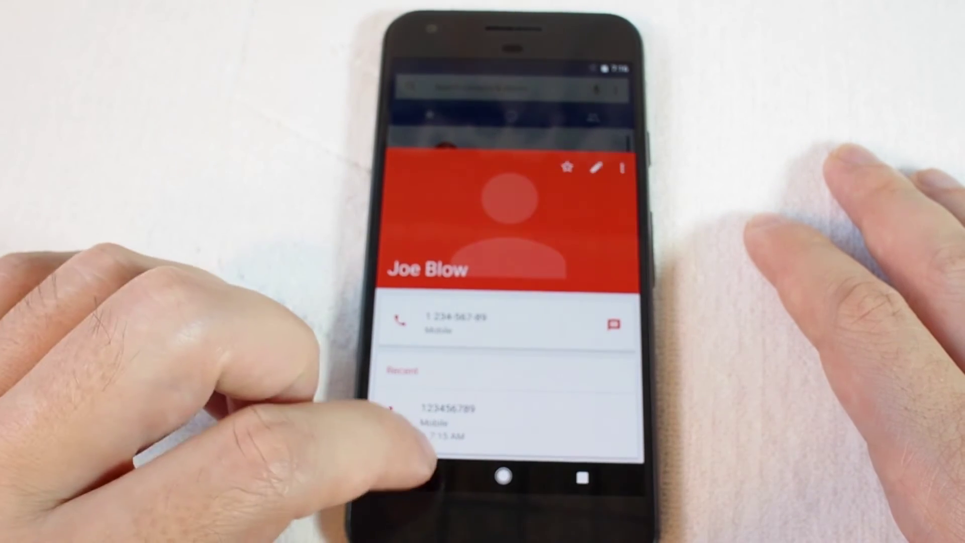
left_click(504, 476)
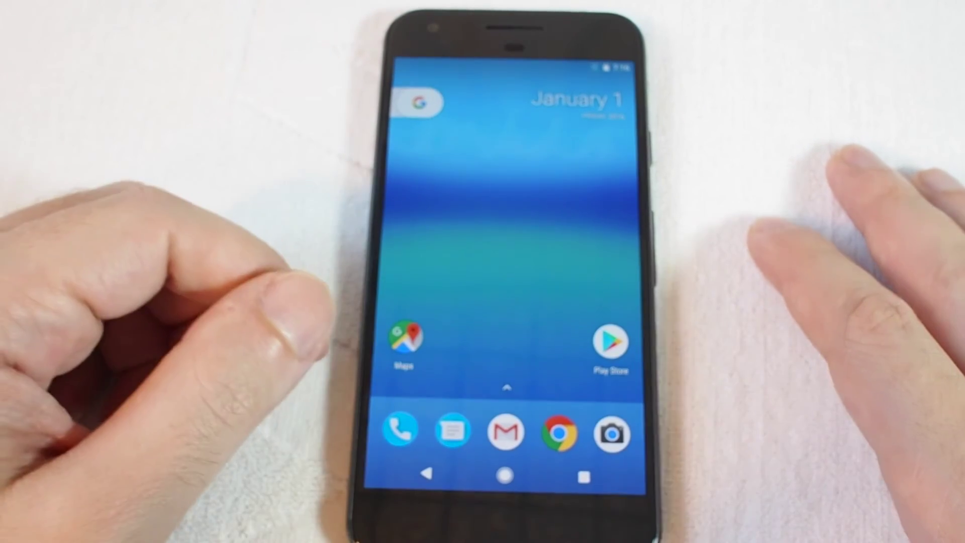